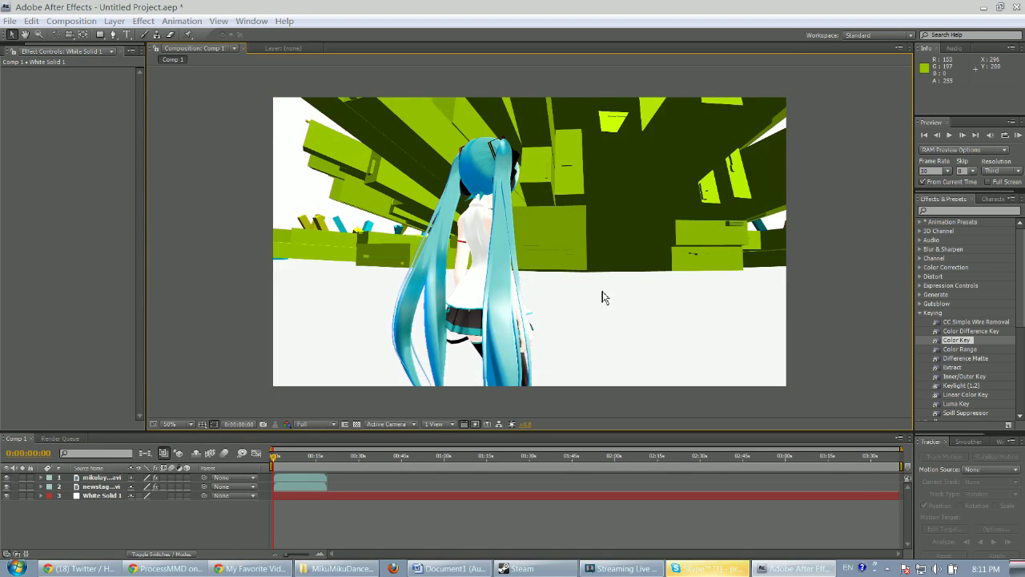
Step: Save the project as 'AFTER EFFECTS BETTER NOT FUCKING CRASH.aep'
key("ctrl+s")
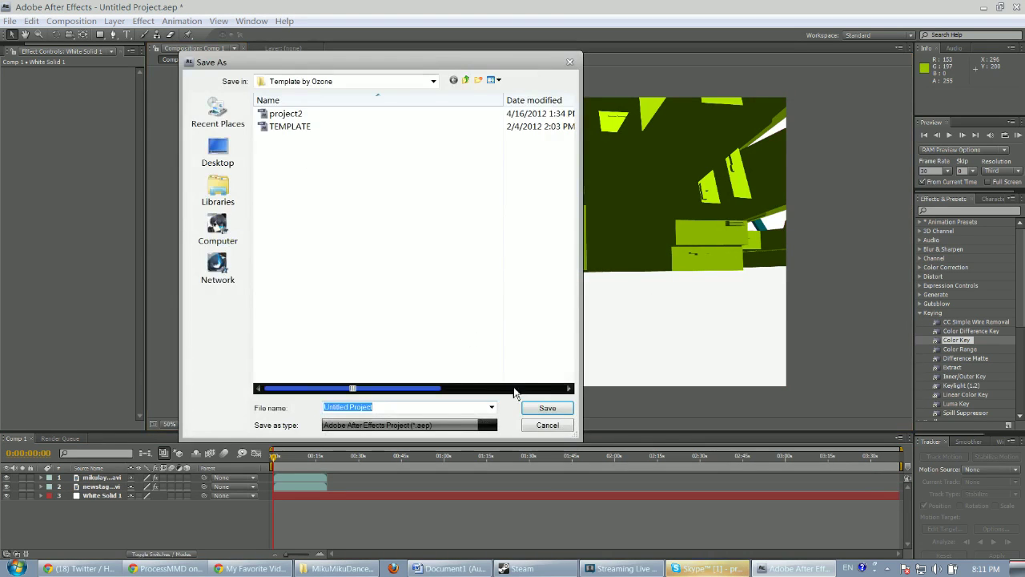
type("AFTER EFFECTS BETTER N")
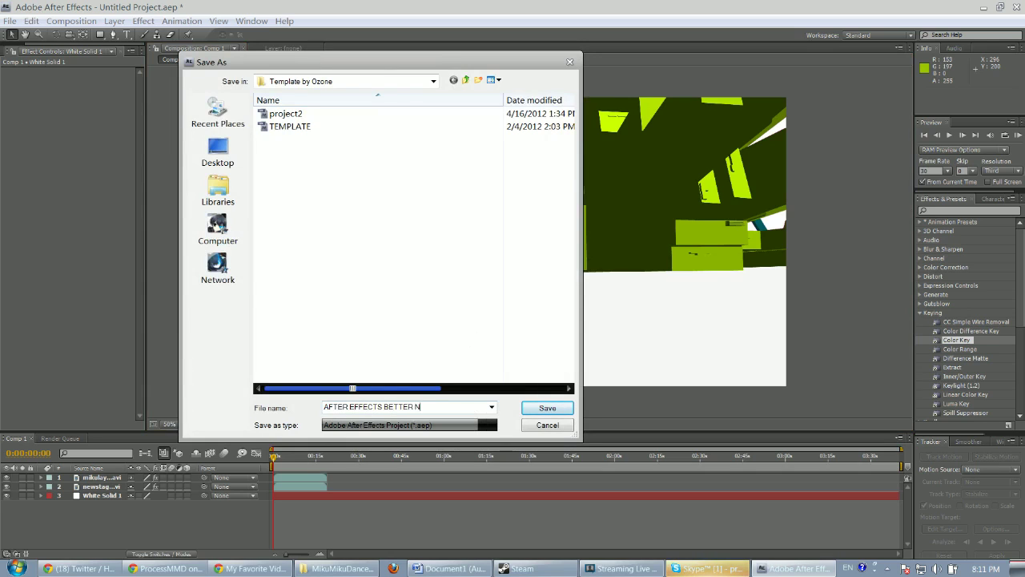
type("OT FUCKING C")
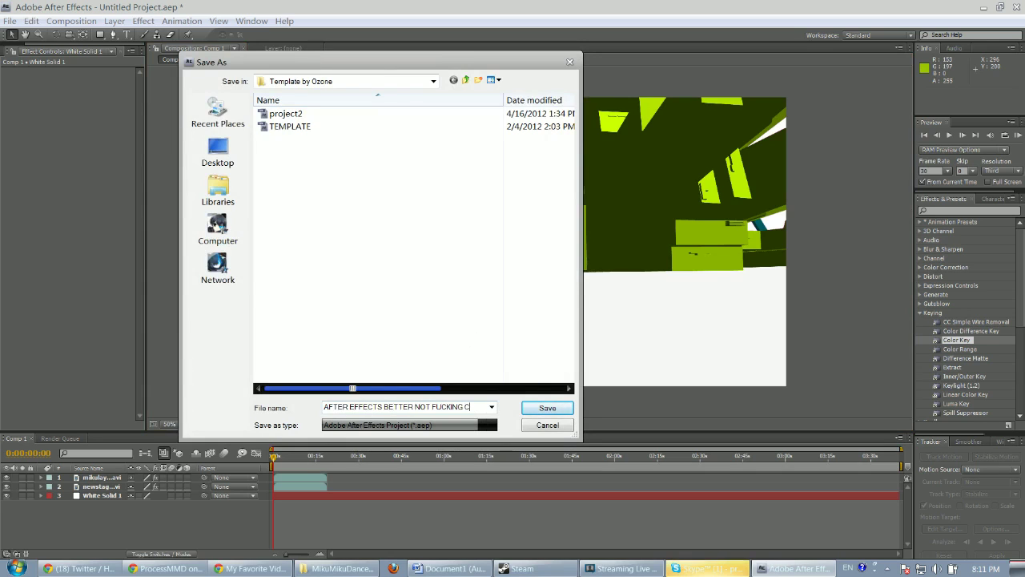
type("RASH")
key("Return")
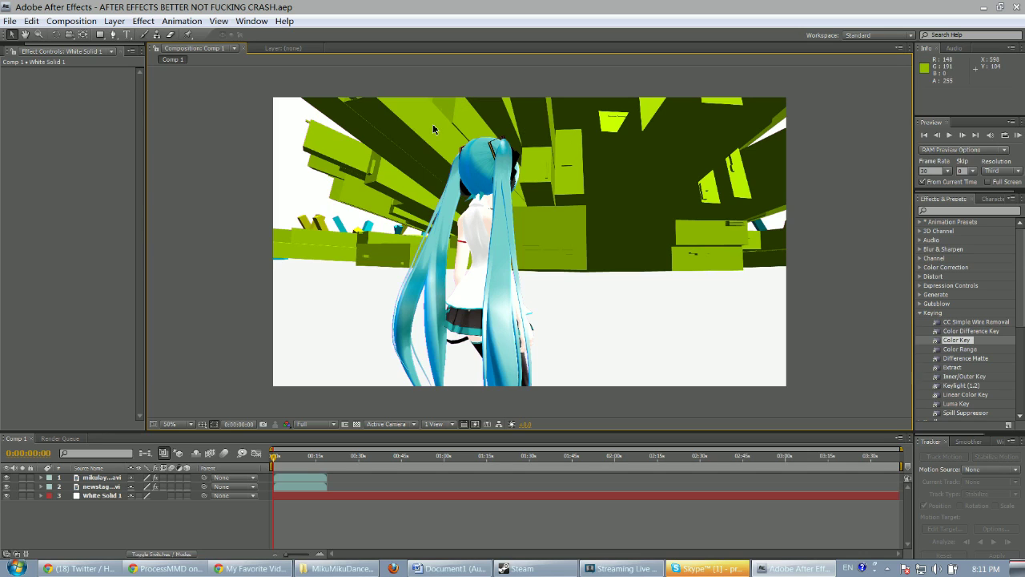
Step: Add Adjustment Layer 1 above the Miku and stage layers in Comp 1
left_click(117, 24)
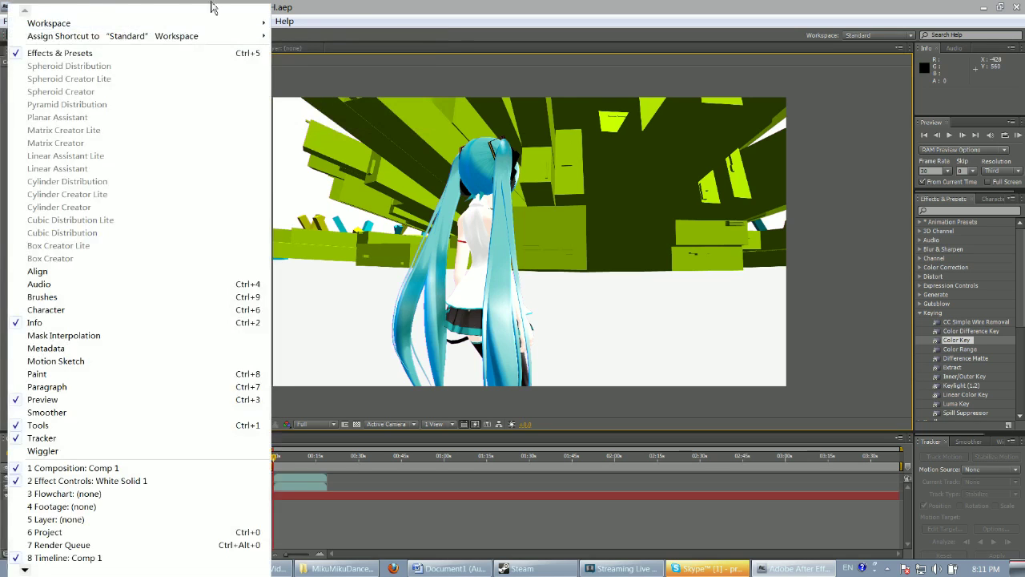
left_click(358, 7)
left_click(114, 21)
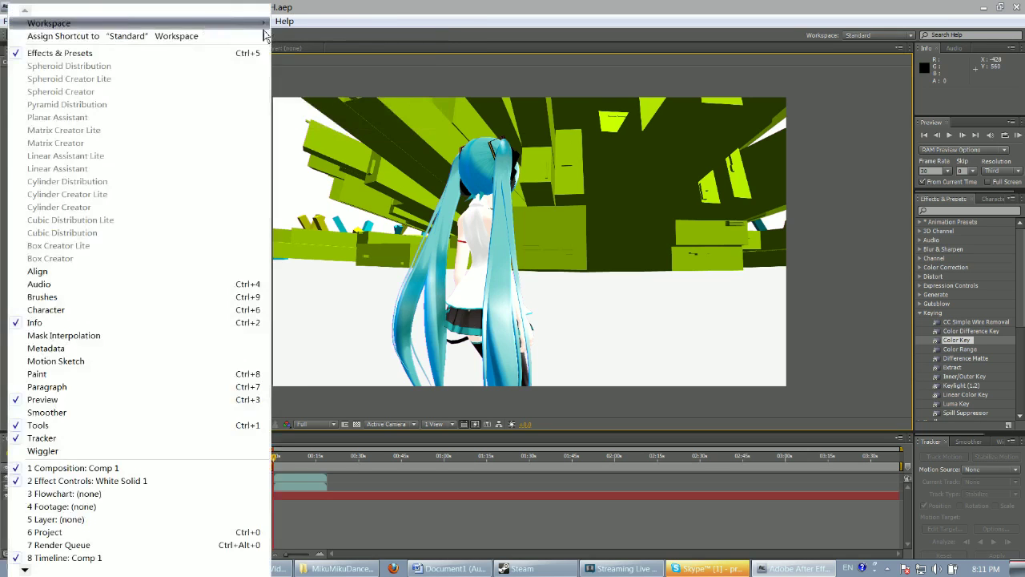
left_click(469, 7)
left_click(114, 20)
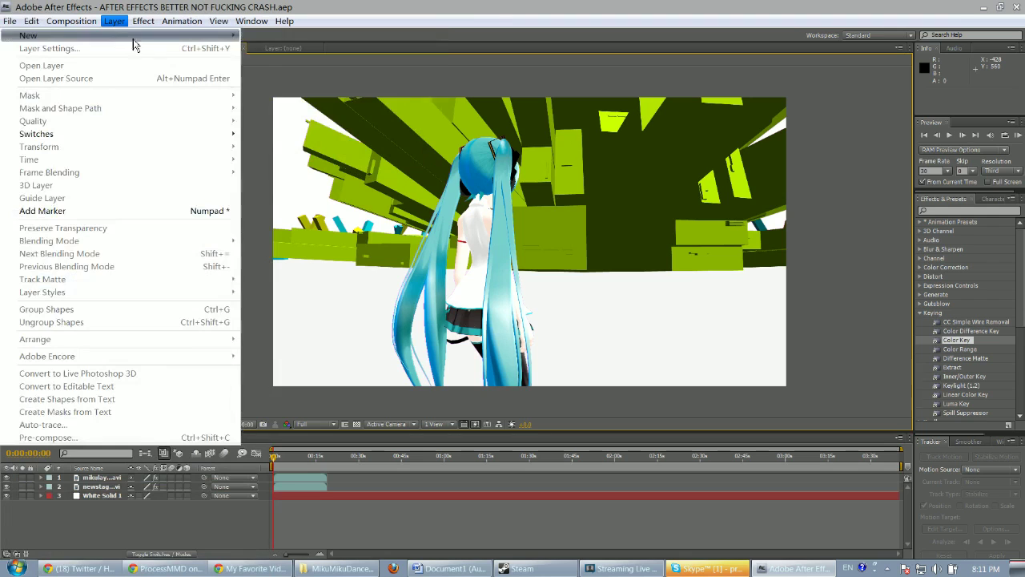
mouse_move(135, 40)
left_click(303, 112)
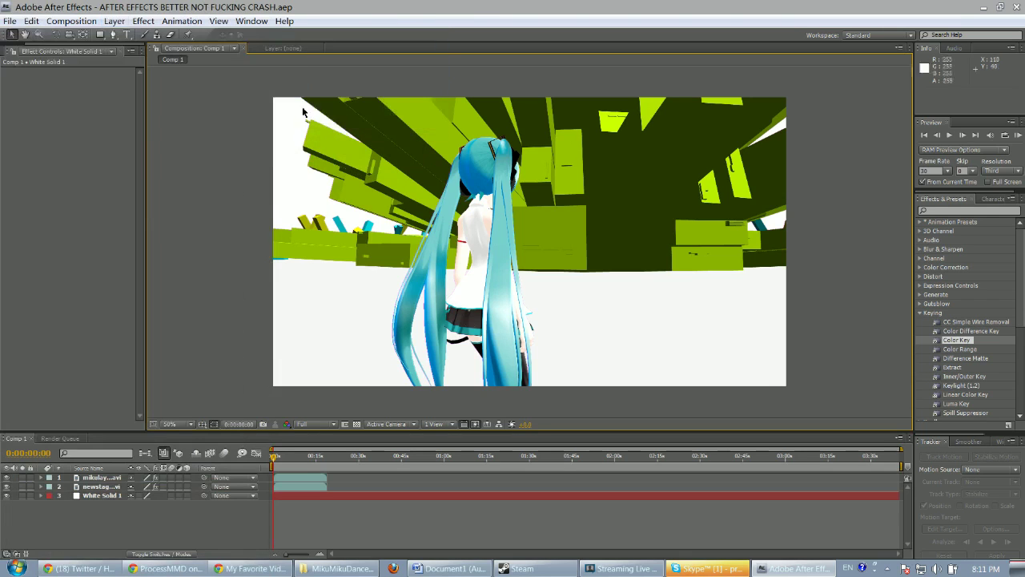
Step: Expand Animation Presets > Presets > Twitch in the Effects & Presets panel
scroll(963, 355, "down", 5)
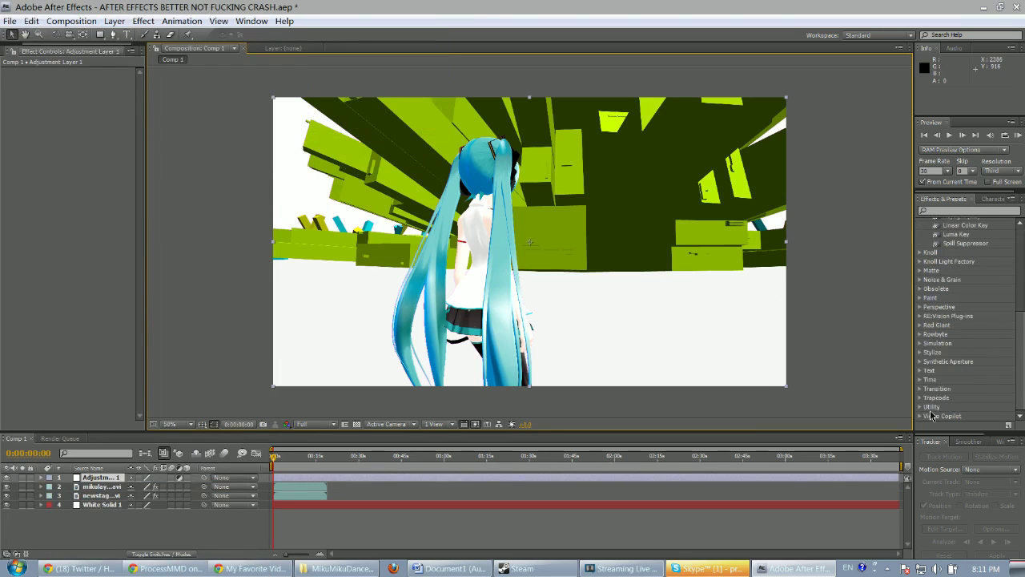
scroll(921, 399, "up", 5)
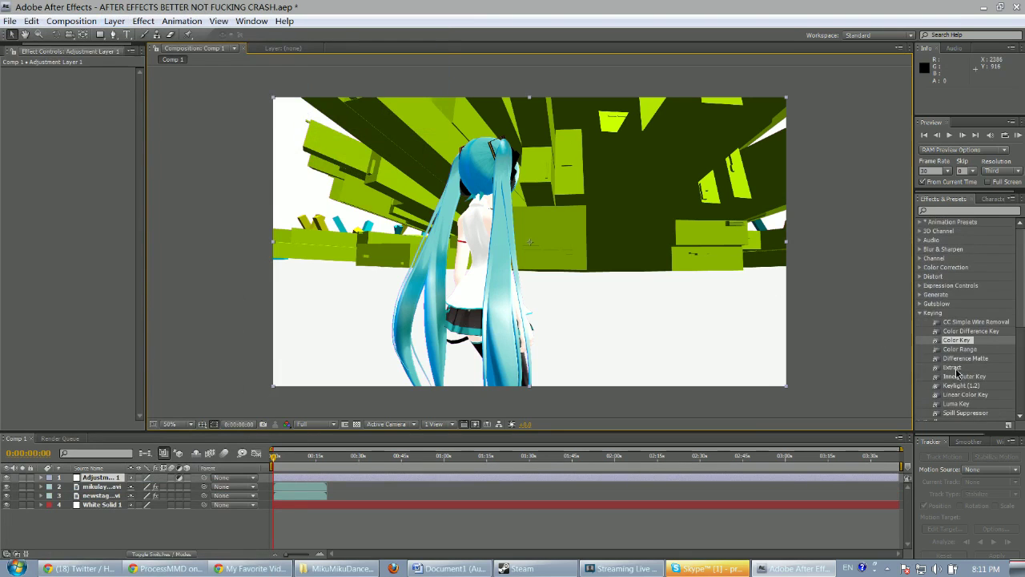
left_click(920, 222)
left_click(929, 230)
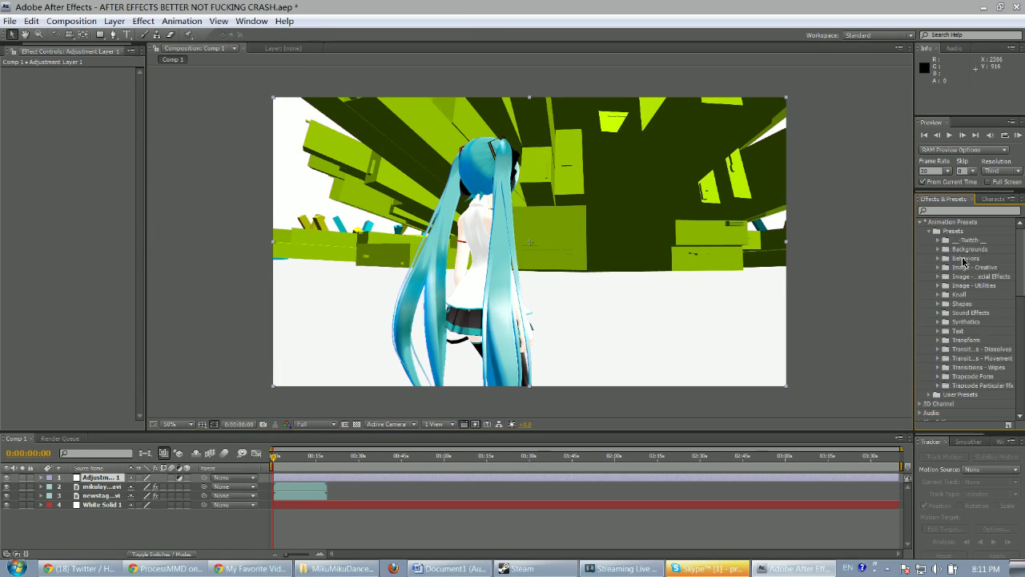
left_click(939, 240)
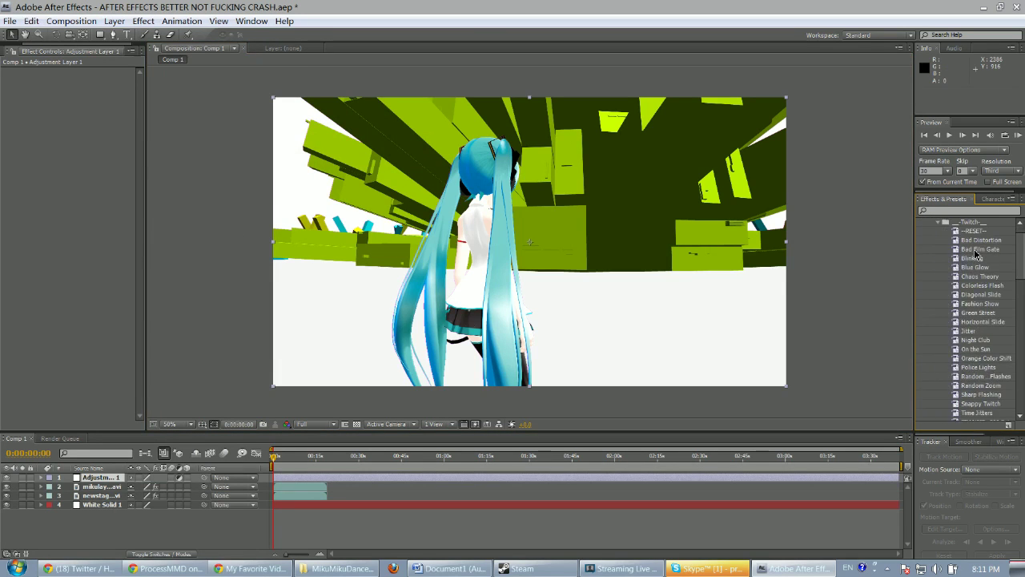
scroll(988, 347, "down", 4)
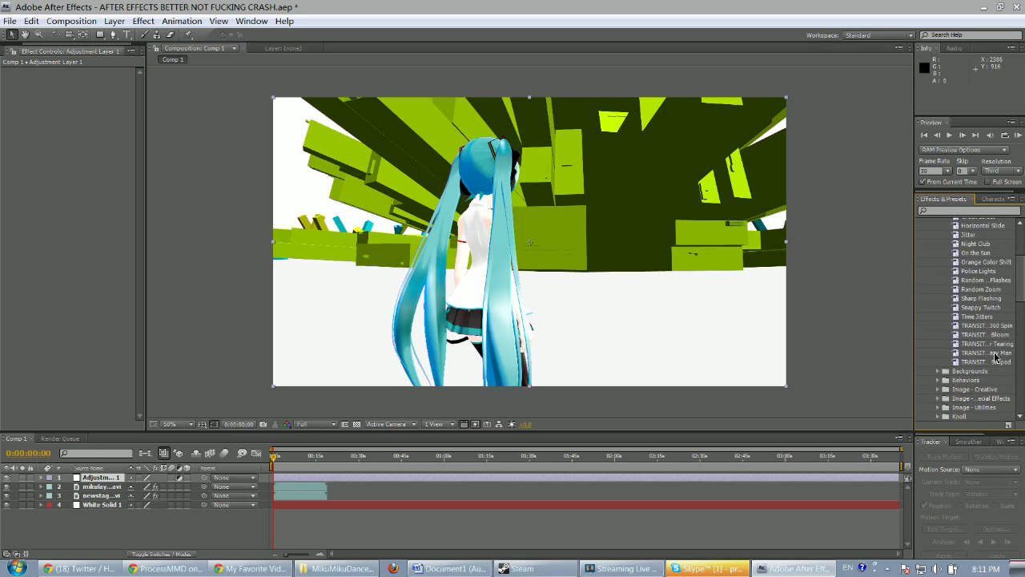
Step: Apply the TRANSIT Tearing Twitch preset to Adjustment Layer 1 and render a Full-resolution RAM preview
left_click_drag(999, 350, 98, 482)
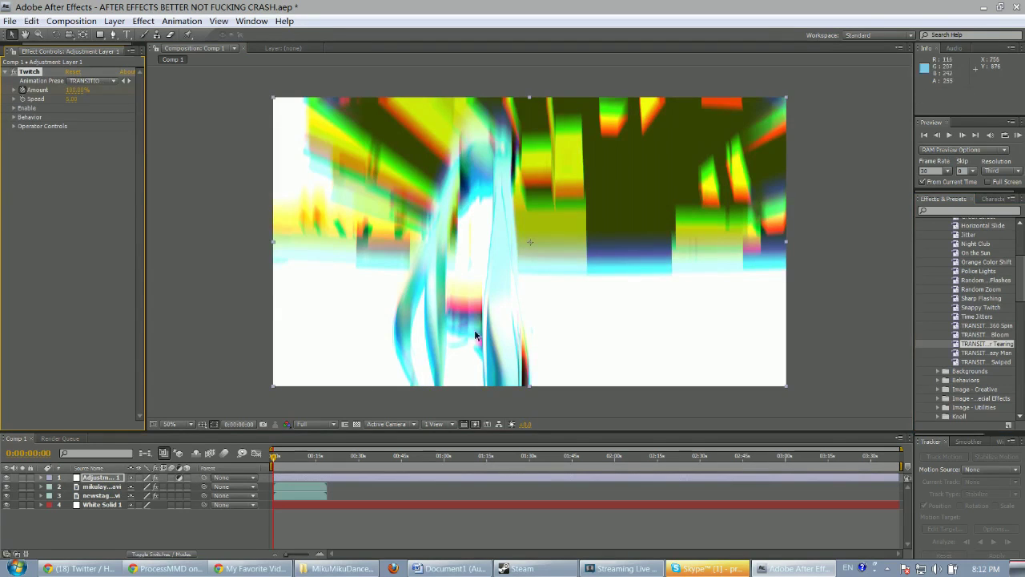
left_click(996, 171)
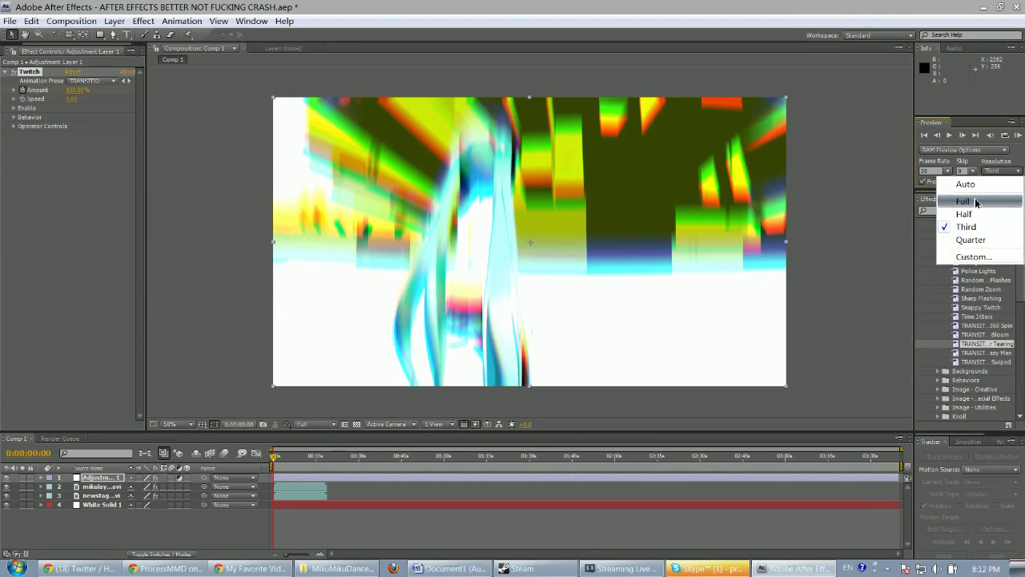
left_click(963, 201)
left_click(1017, 134)
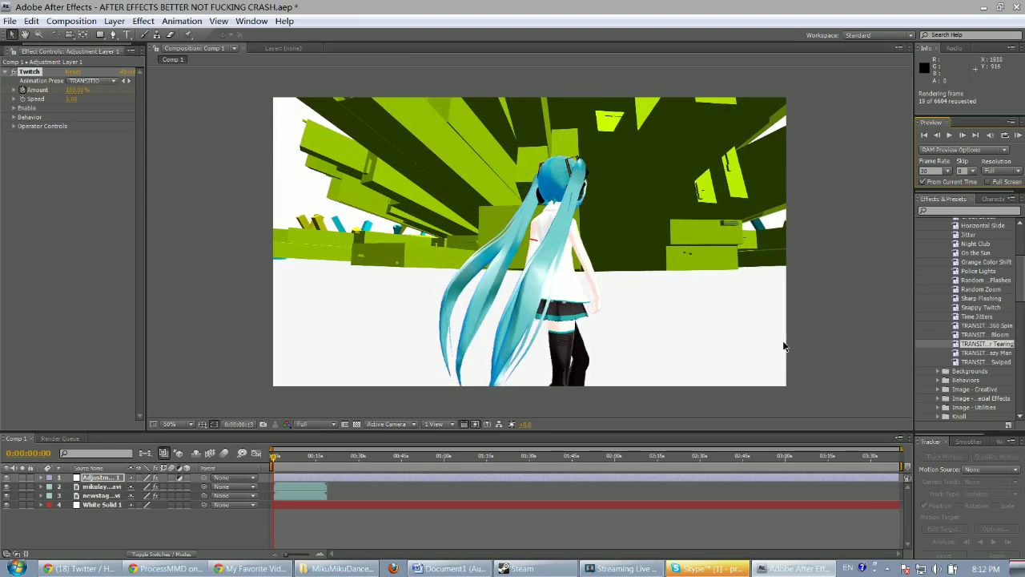
Step: Play back the glitch preview, then move the current time to 0:00:08:11
key("space")
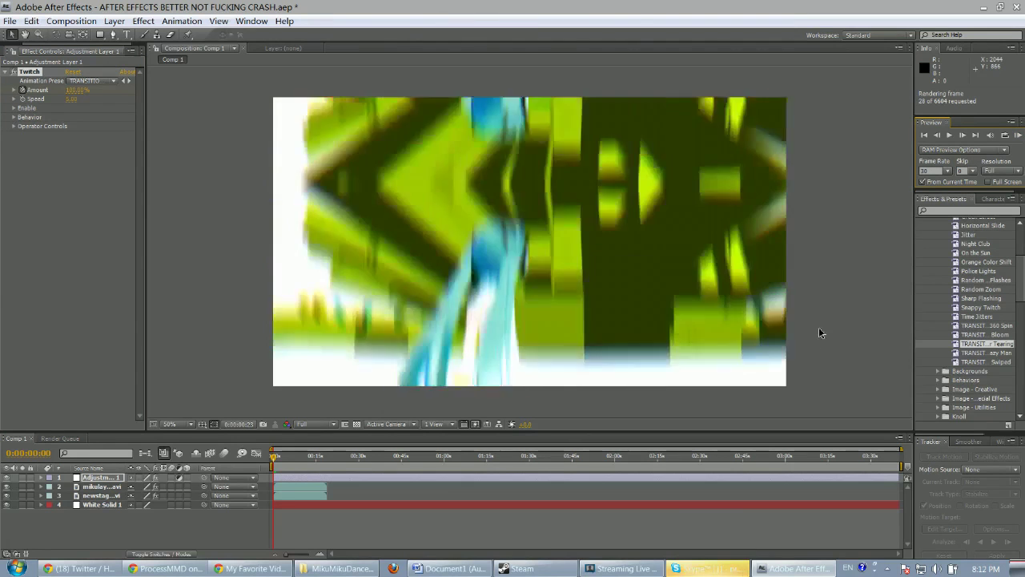
key("space")
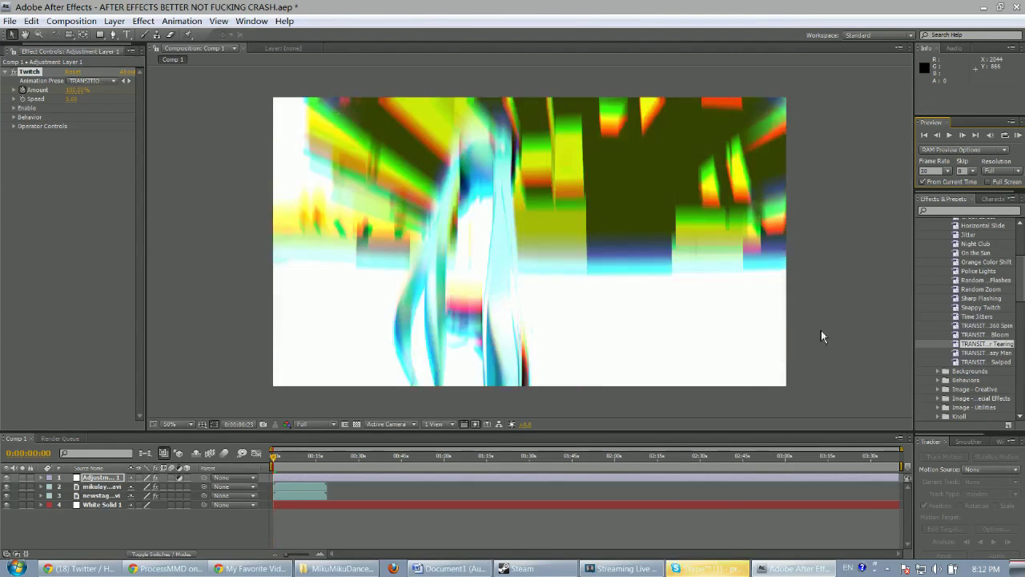
left_click(293, 458)
left_click_drag(293, 458, 297, 458)
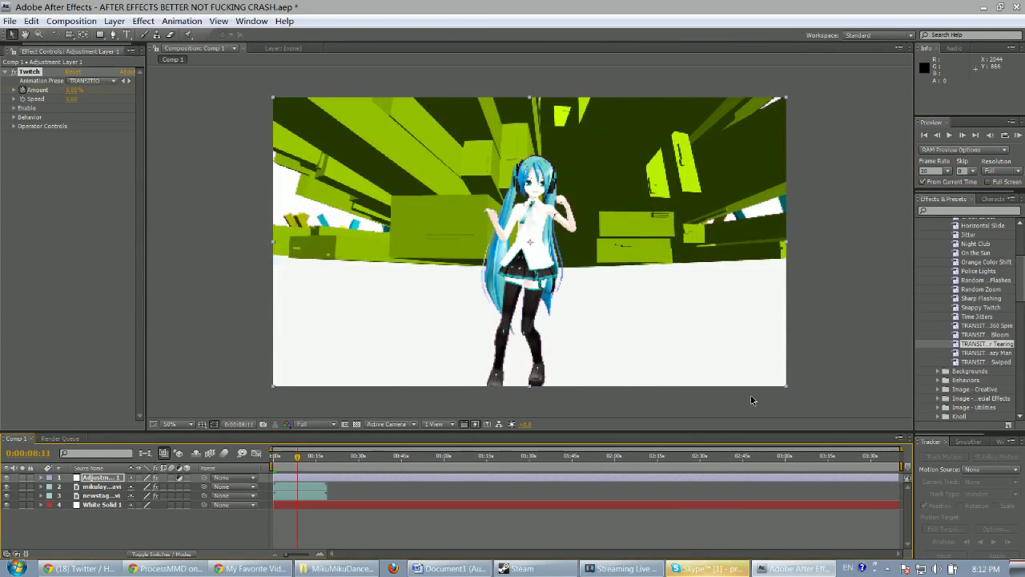
Step: Keyframe the adjustment layer's Twitch Amount at 0:00:08:11, then set it to 100% one frame later
left_click(41, 478)
left_click(50, 486)
left_click(60, 496)
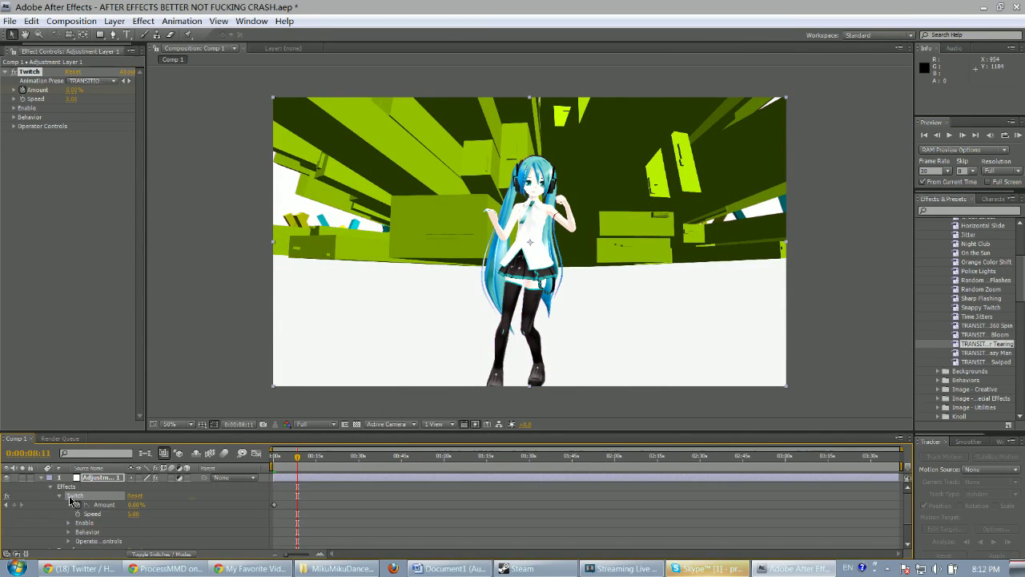
left_click(13, 505)
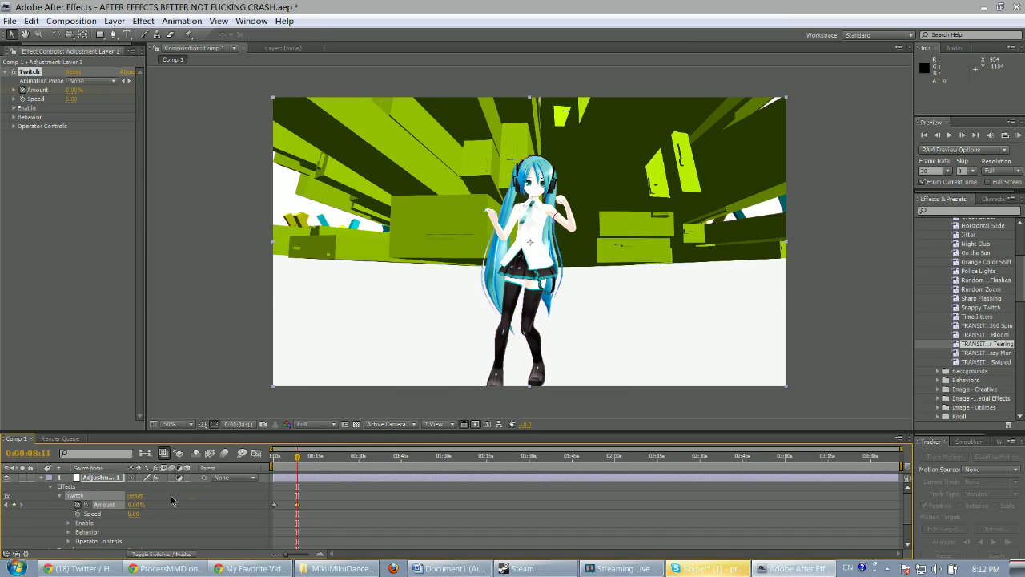
key("Page_Down")
left_click(135, 504)
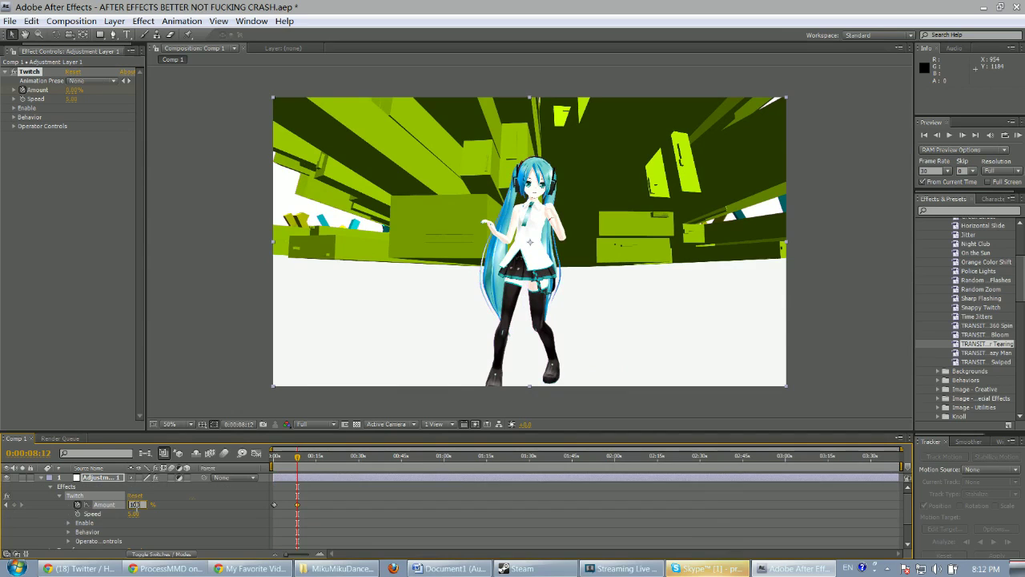
type("100")
key("Return")
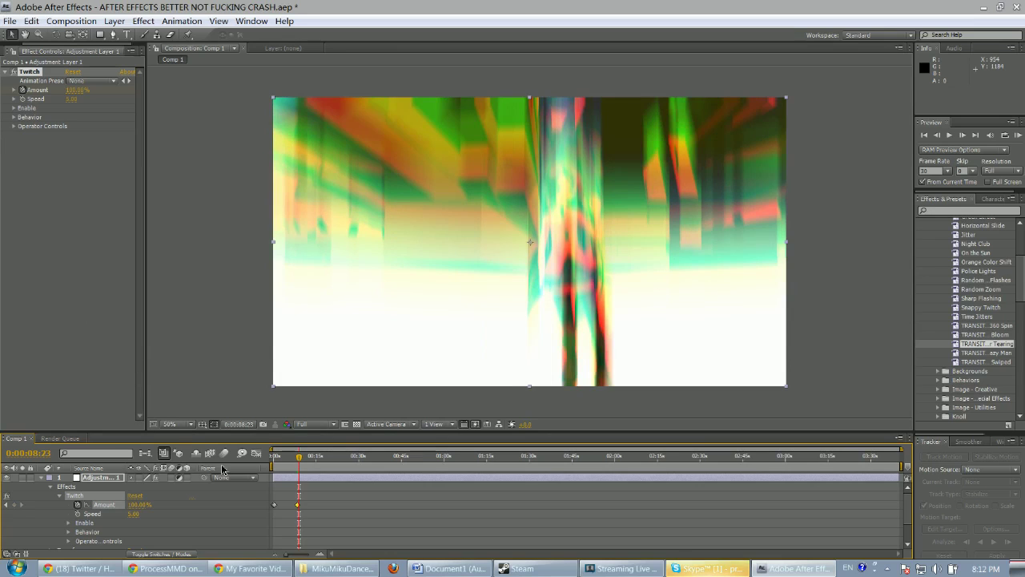
Step: One frame further, drop Twitch Amount to 0%, then RAM-preview from 0:00:04:08
key("Page_Down")
key("Page_Down")
key("Page_Down")
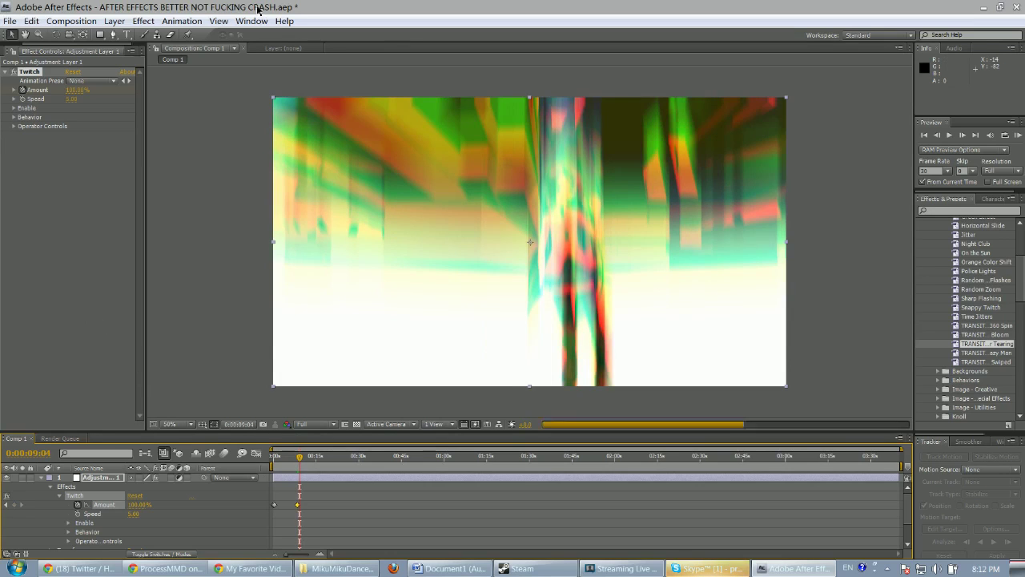
left_click_drag(140, 504, 4, 504)
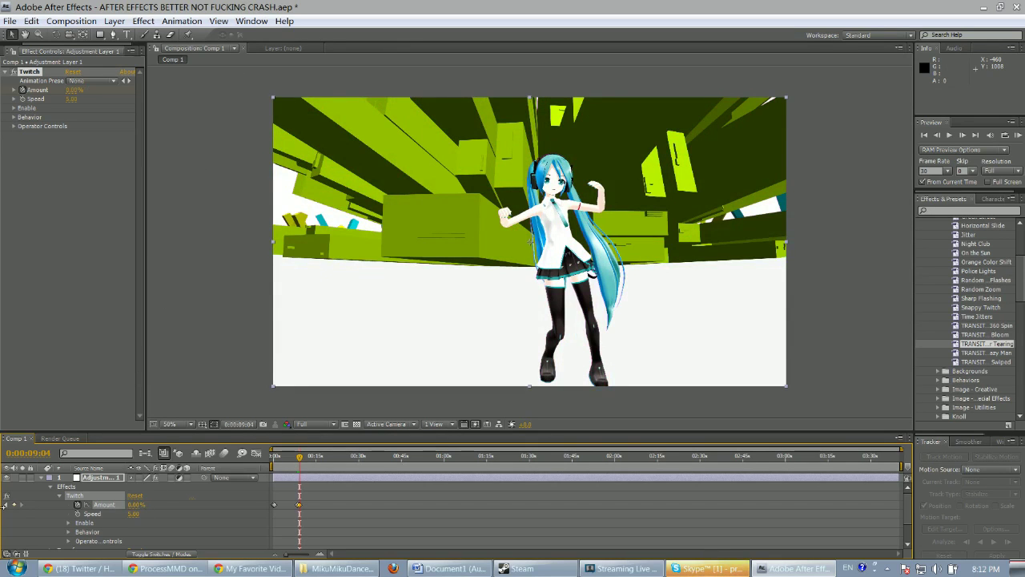
left_click(285, 456)
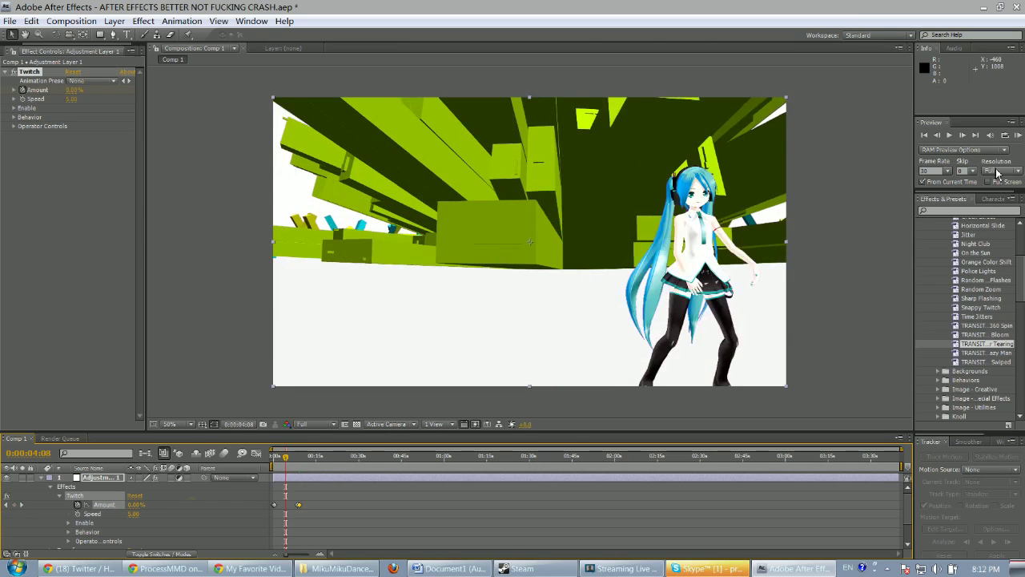
left_click(1017, 136)
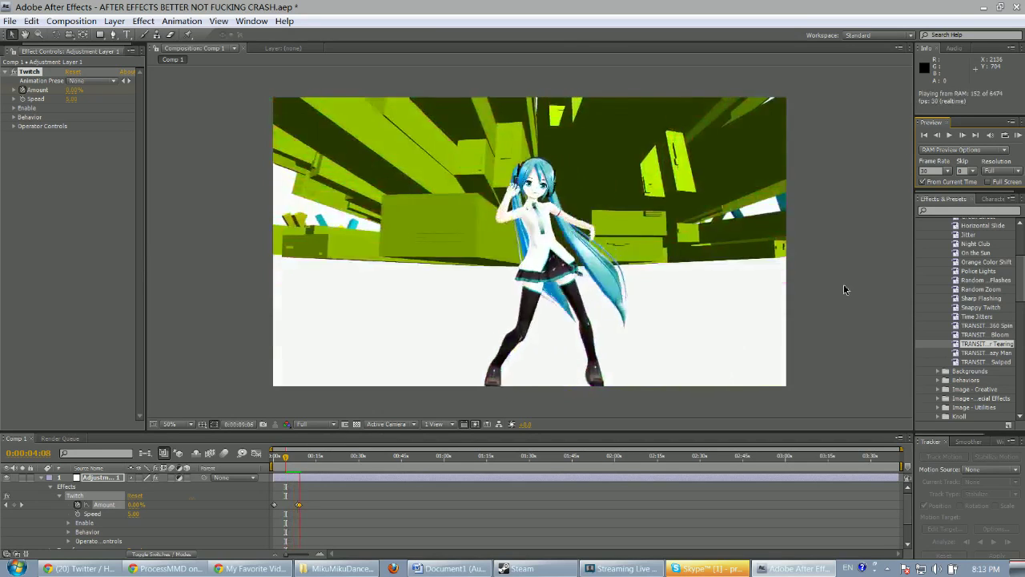
Step: Stop playback and drop the TRANSIT Tearing Twitch preset onto mikulayer.avi
left_click(392, 403)
scroll(236, 532, "down", 2)
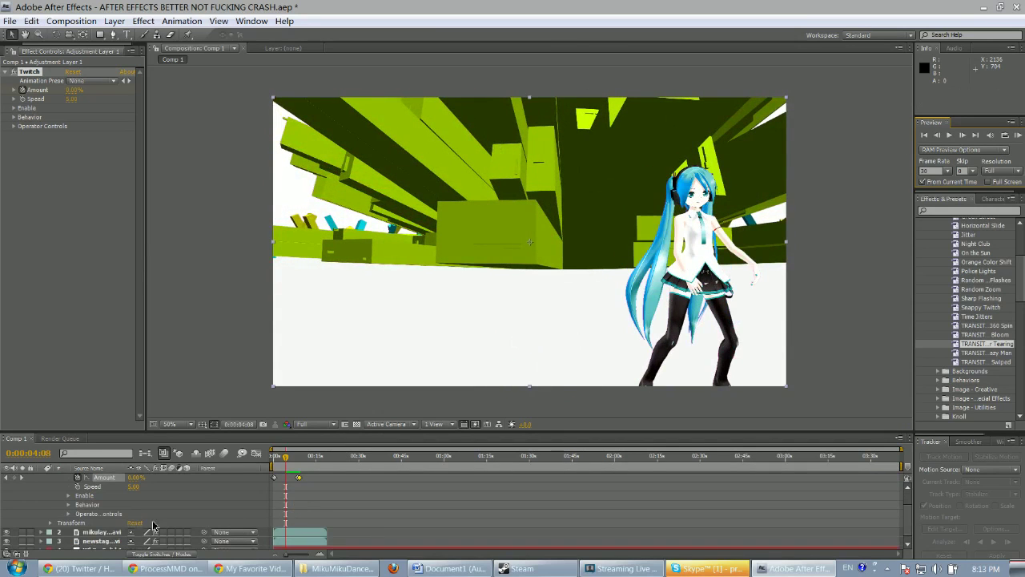
left_click(100, 532)
scroll(141, 496, "up", 2)
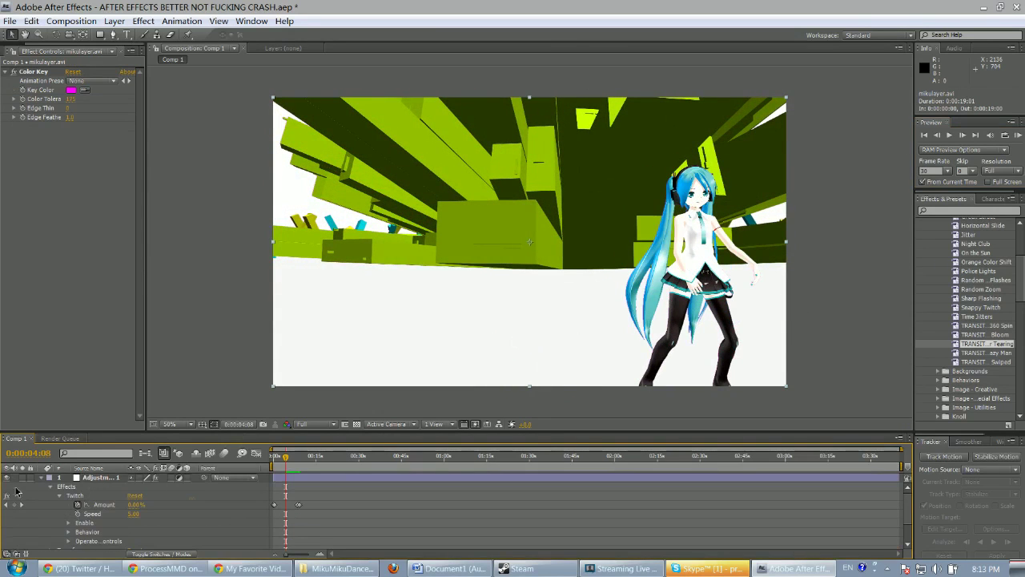
scroll(120, 512, "down", 2)
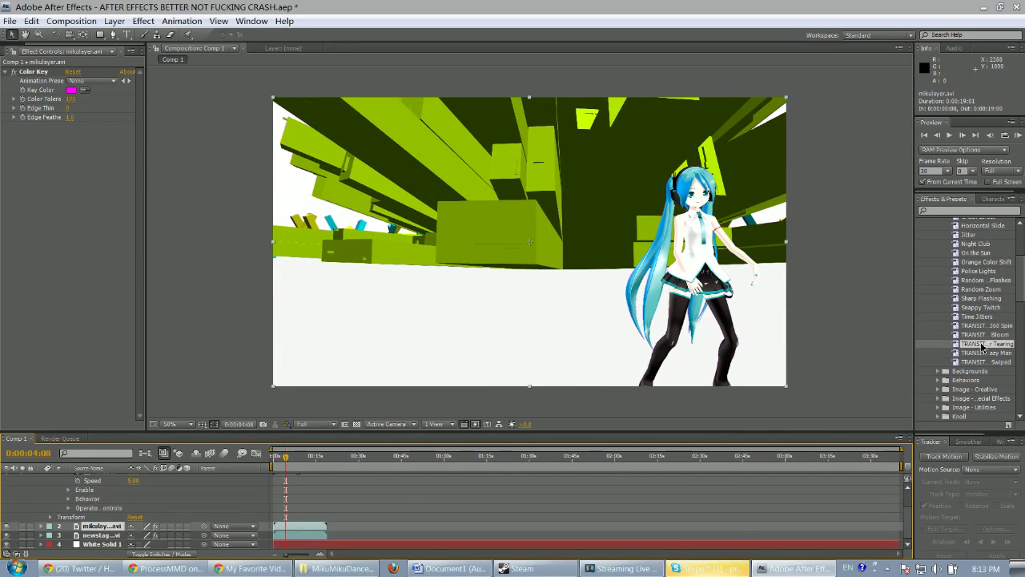
left_click_drag(238, 517, 109, 530)
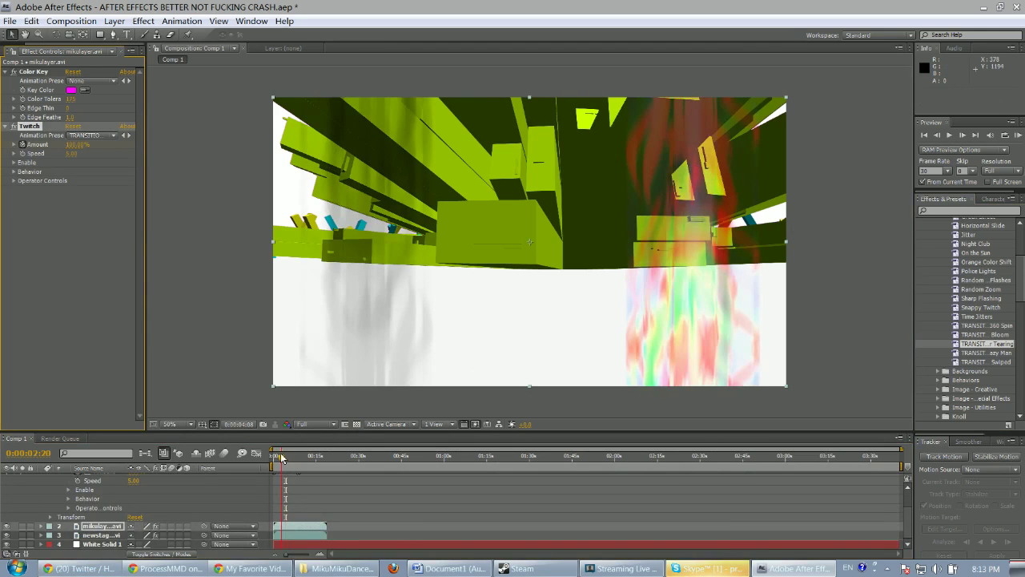
Step: RAM-preview the Miku-only tearing glitch, then stop playback
left_click(1017, 135)
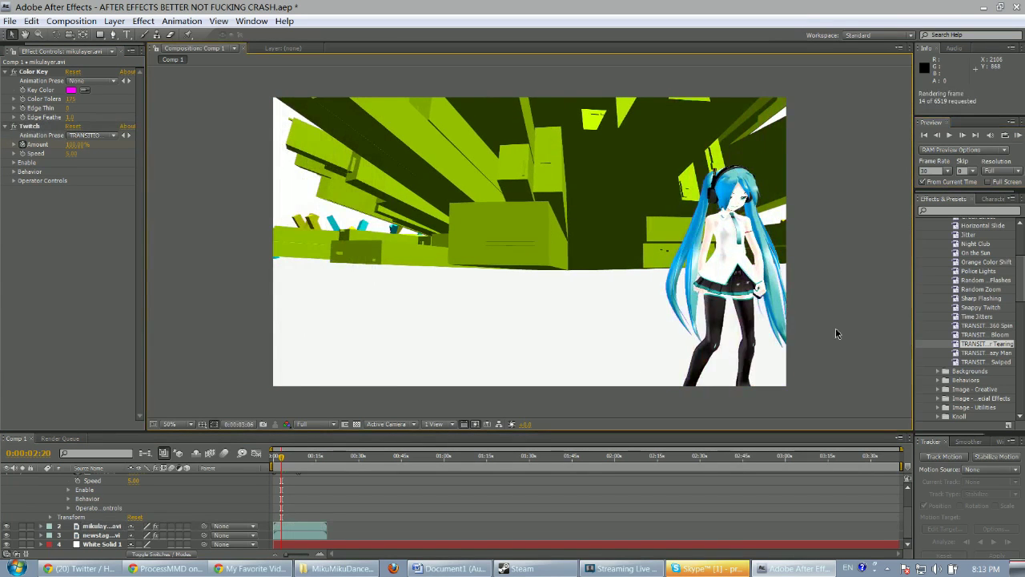
left_click(863, 306)
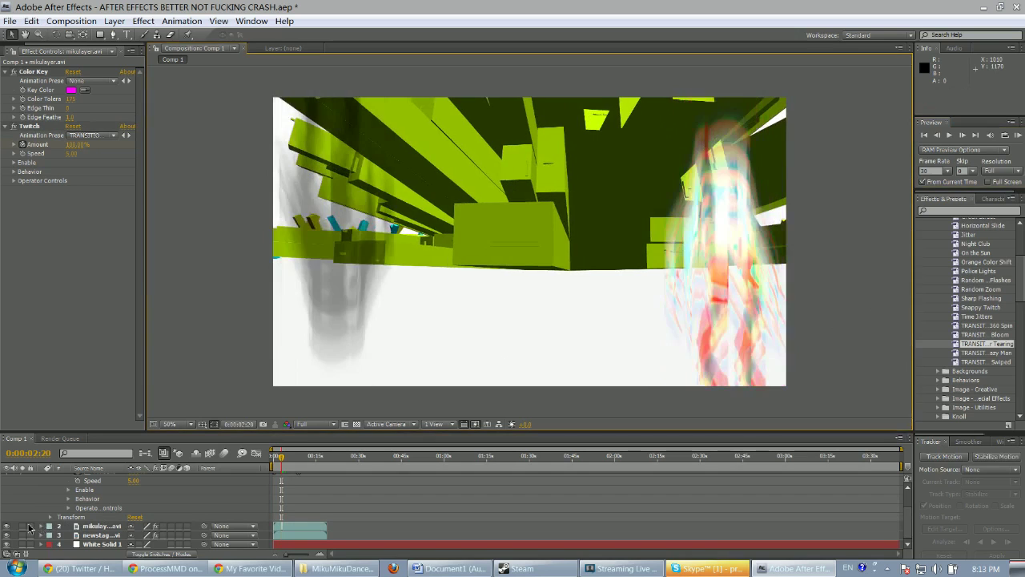
left_click(38, 528)
Step: Expand the Miku layer's Effects, collapse Color Key, and show the Twitch settings
left_click(41, 526)
scroll(255, 507, "down", 2)
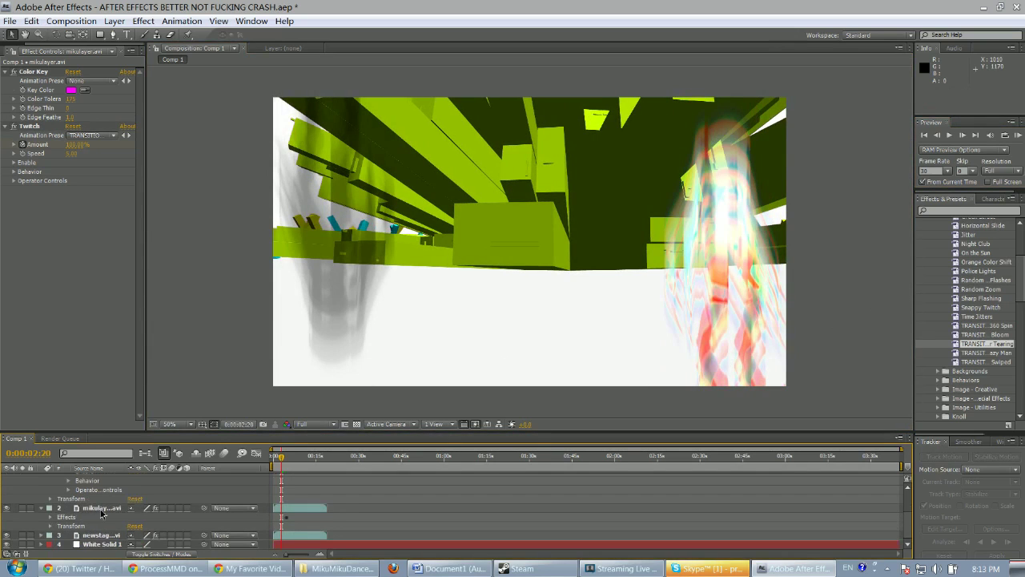
left_click(49, 517)
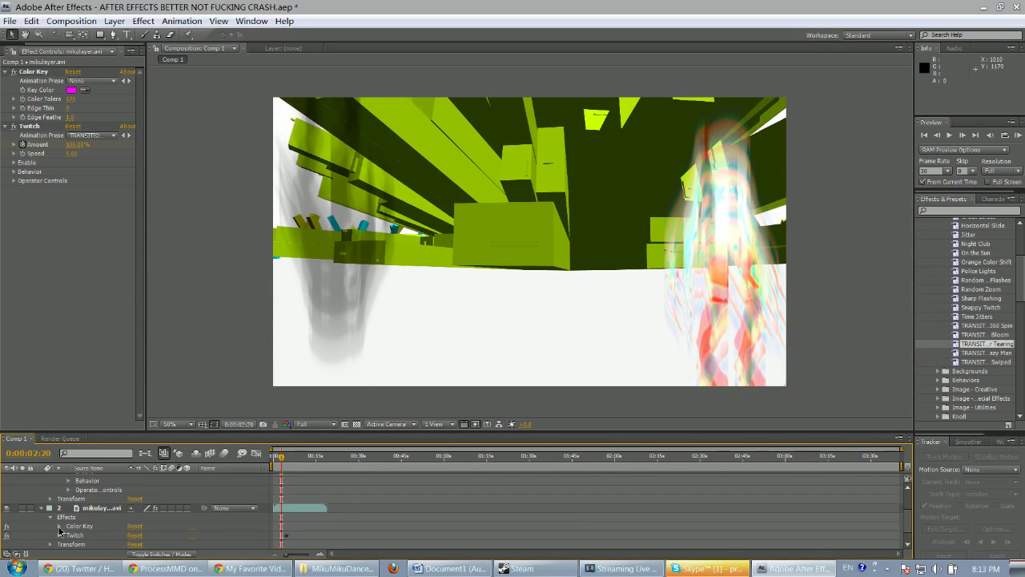
left_click(59, 526)
scroll(59, 530, "down", 2)
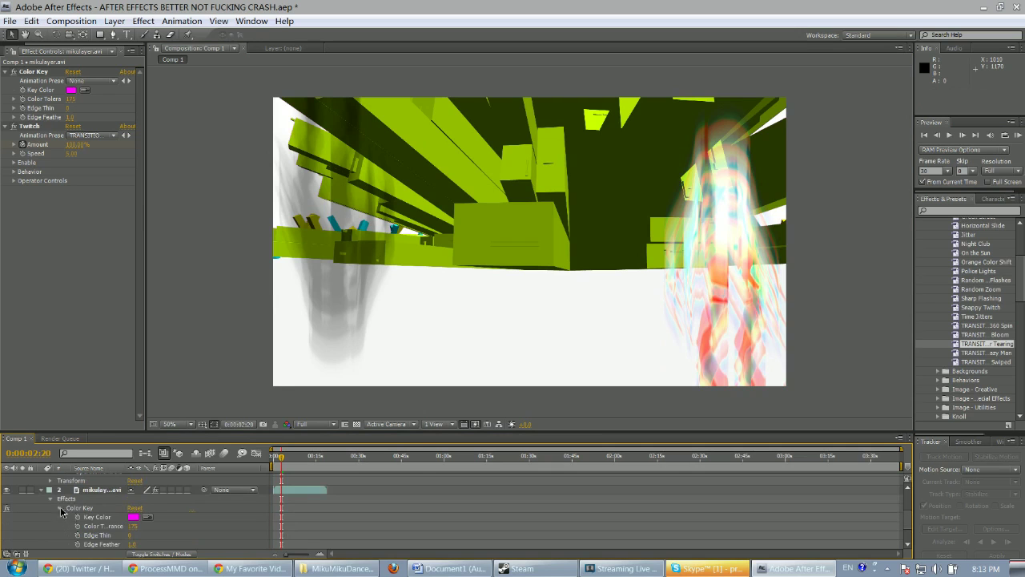
left_click(61, 509)
left_click(60, 517)
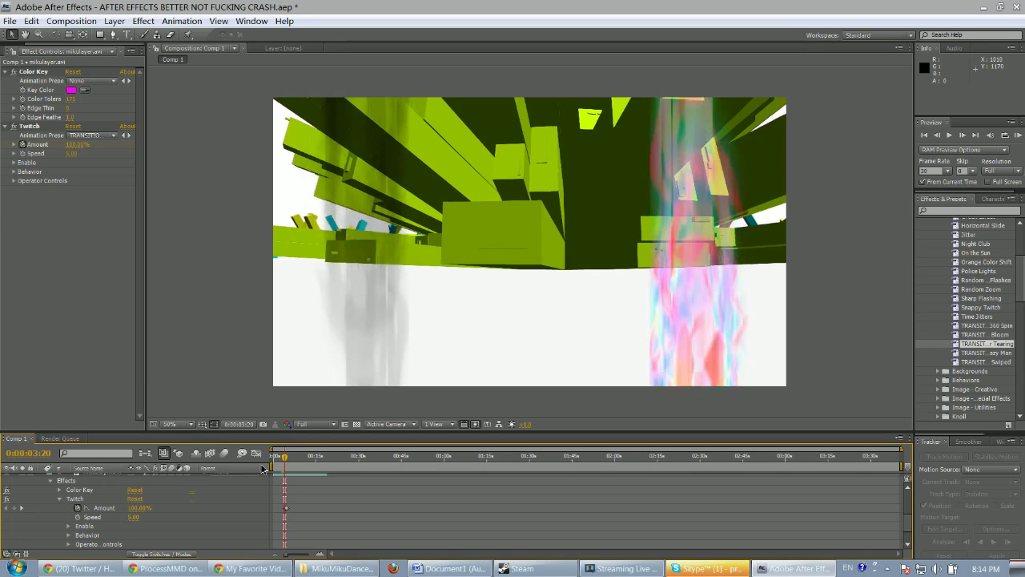
Step: Undo a 192% Twitch Amount change, advance two frames, and keyframe Amount at 0%
left_click_drag(136, 507, 180, 504)
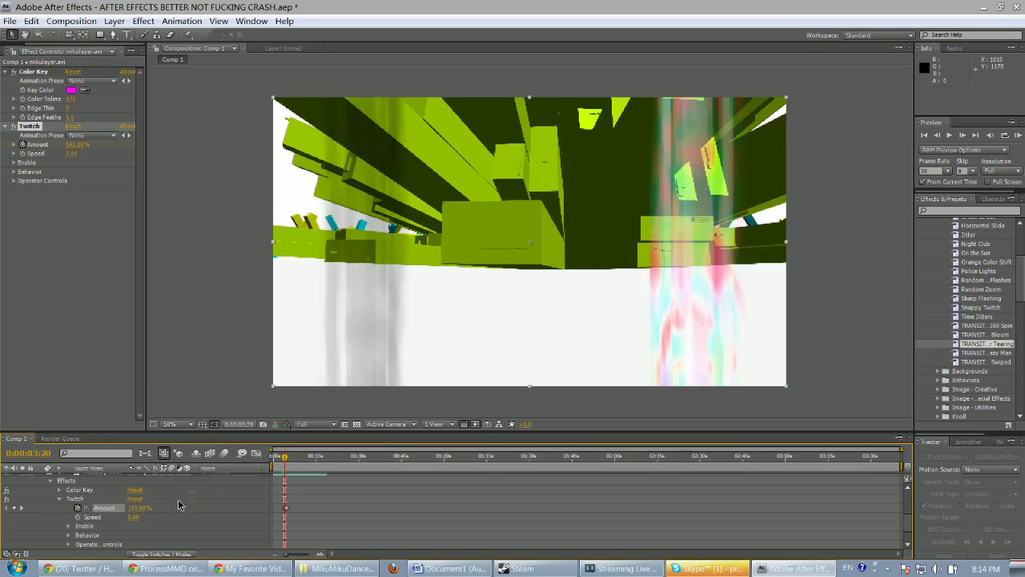
key("ctrl+z")
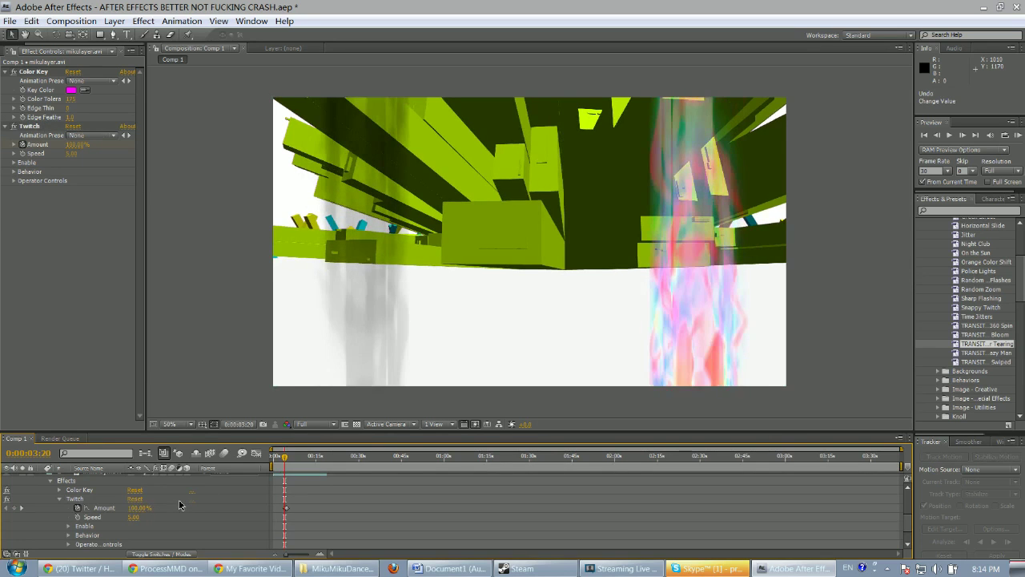
key("Page_Down")
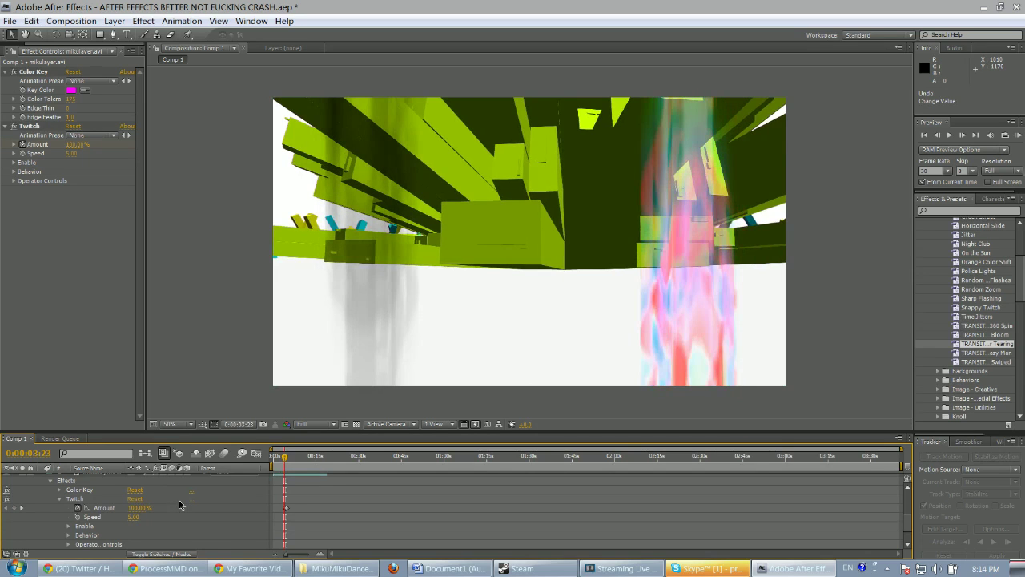
key("Page_Down")
key("Page_Down")
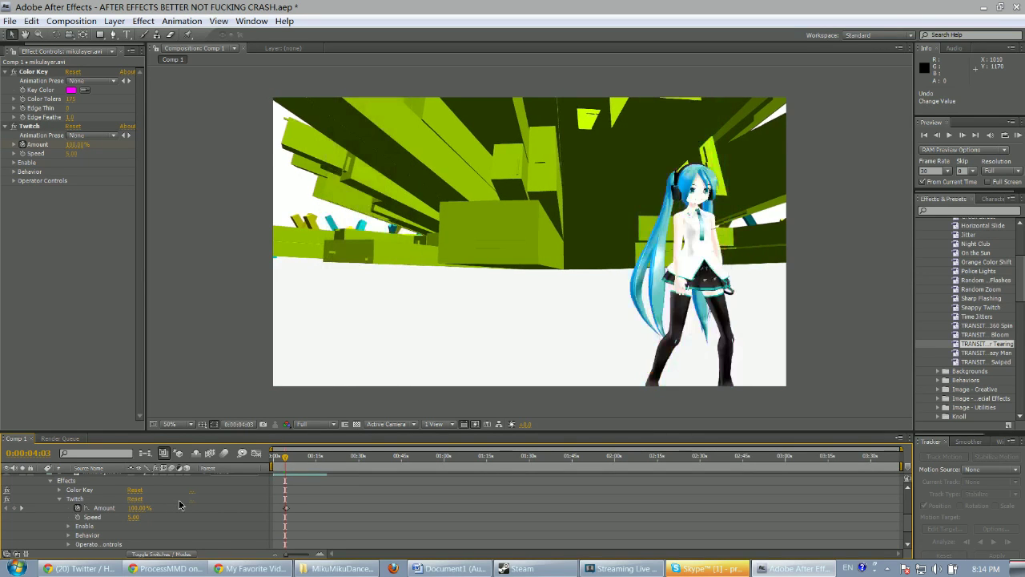
left_click_drag(142, 509, 11, 502)
Step: At 0:00:04:06 set Twitch Amount to 30%, then RAM-preview from 0:00:02:15
key("Page_Down")
key("Page_Down")
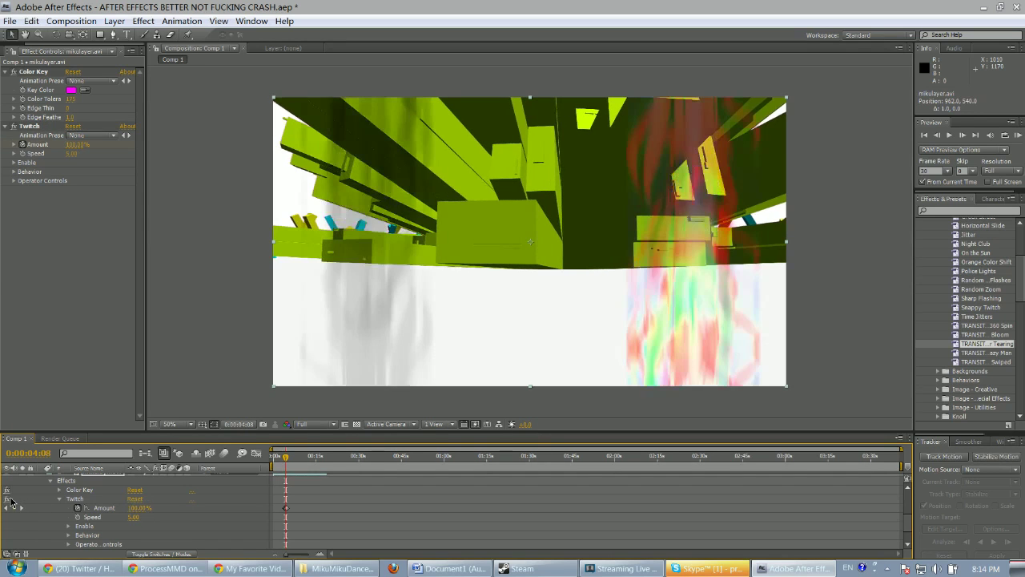
left_click(137, 508)
type("30")
key("Return")
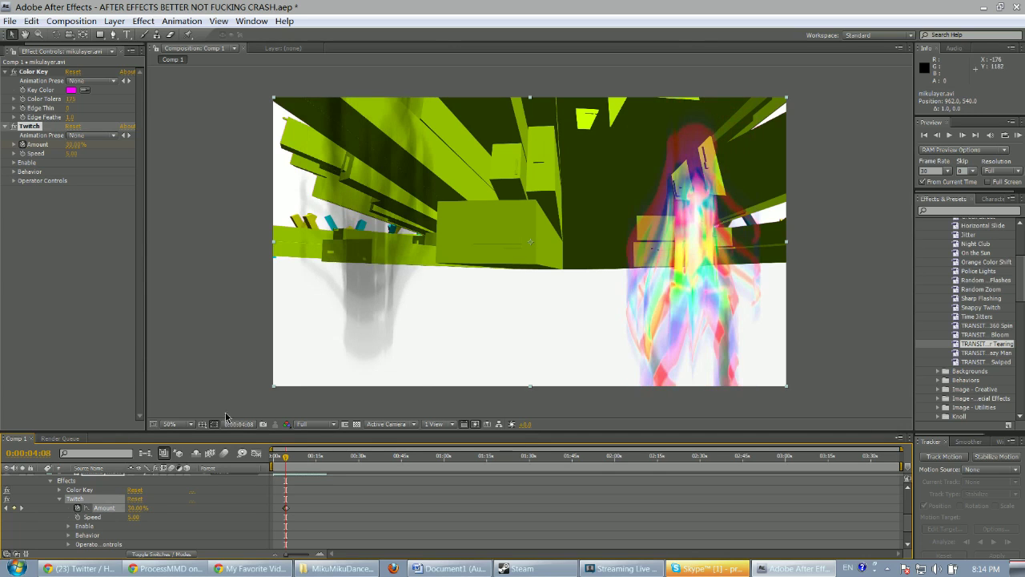
left_click_drag(282, 467, 279, 467)
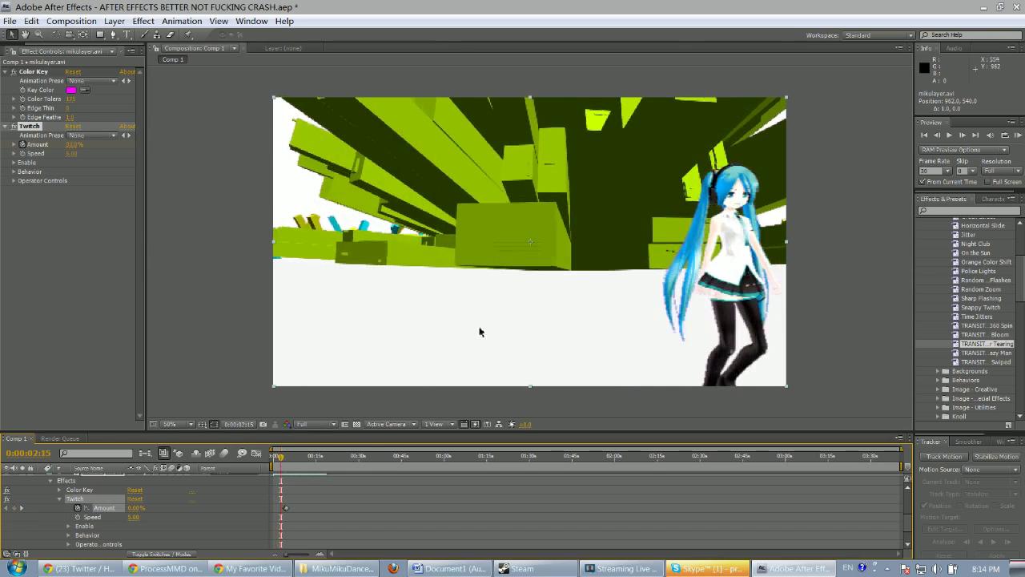
left_click(1018, 137)
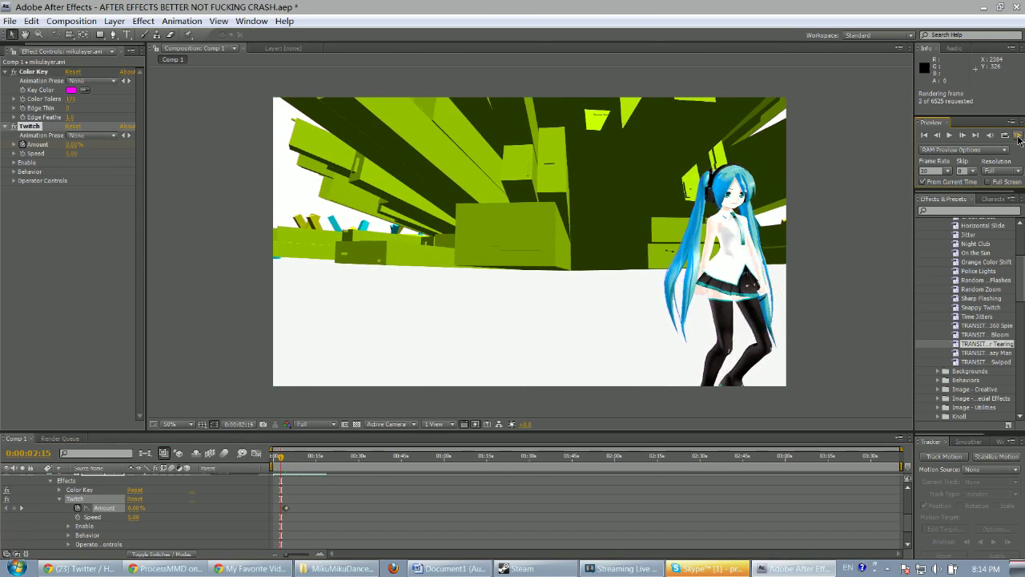